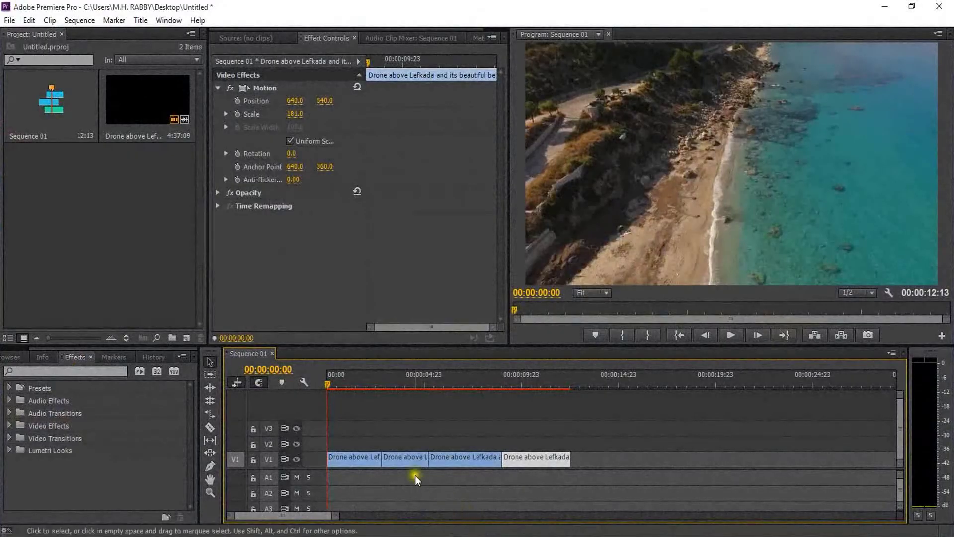
Create a default adjustment layer and drop it on V2 above the first drone clip.
{"action": "mouse_move", "coordinate": [351, 383]}
{"action": "left_mouse_down"}
{"action": "mouse_move", "coordinate": [491, 405]}
{"action": "mouse_move", "coordinate": [388, 414]}
{"action": "mouse_move", "coordinate": [557, 419]}
{"action": "mouse_move", "coordinate": [355, 414]}
{"action": "left_mouse_up"}
{"action": "left_click", "coordinate": [372, 458]}
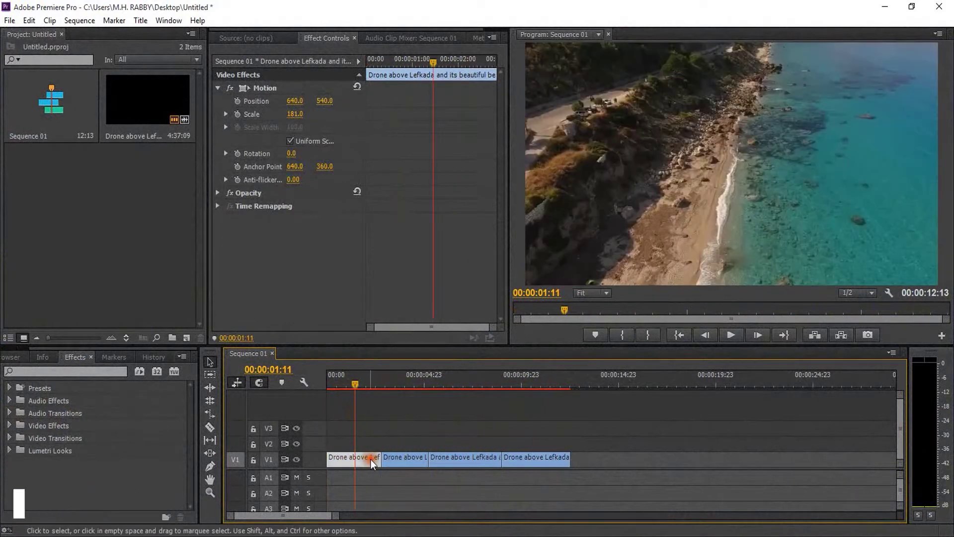
{"action": "scroll", "coordinate": [373, 462], "scroll_direction": "up", "scroll_amount": 3}
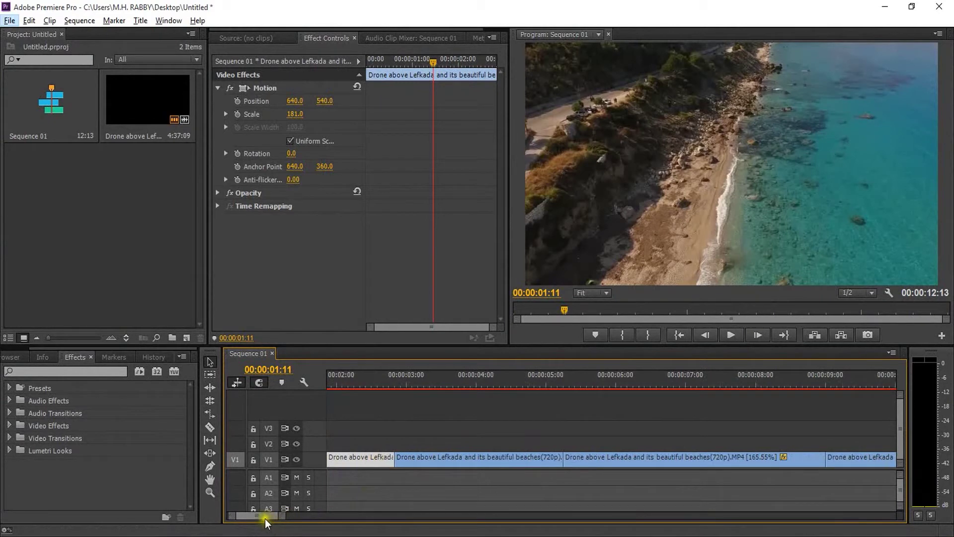
{"action": "left_click_drag", "start_coordinate": [266, 521], "coordinate": [256, 518]}
{"action": "scroll", "coordinate": [552, 442], "scroll_direction": "down", "scroll_amount": 1}
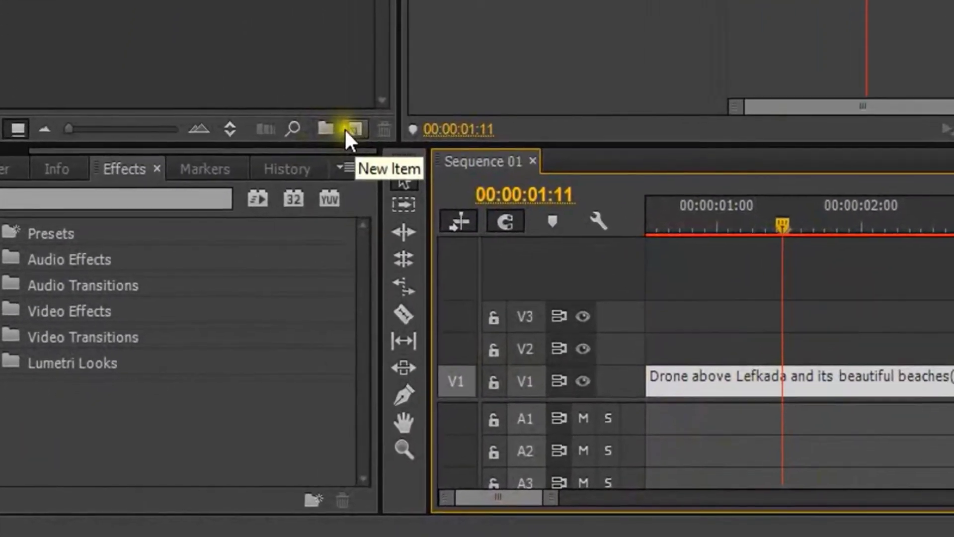
{"action": "left_click", "coordinate": [349, 131]}
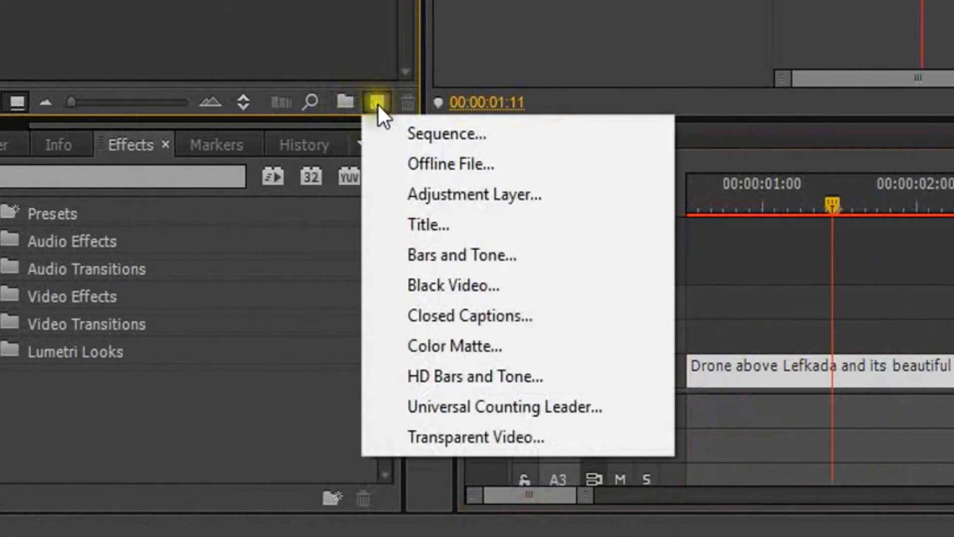
{"action": "left_click", "coordinate": [507, 198]}
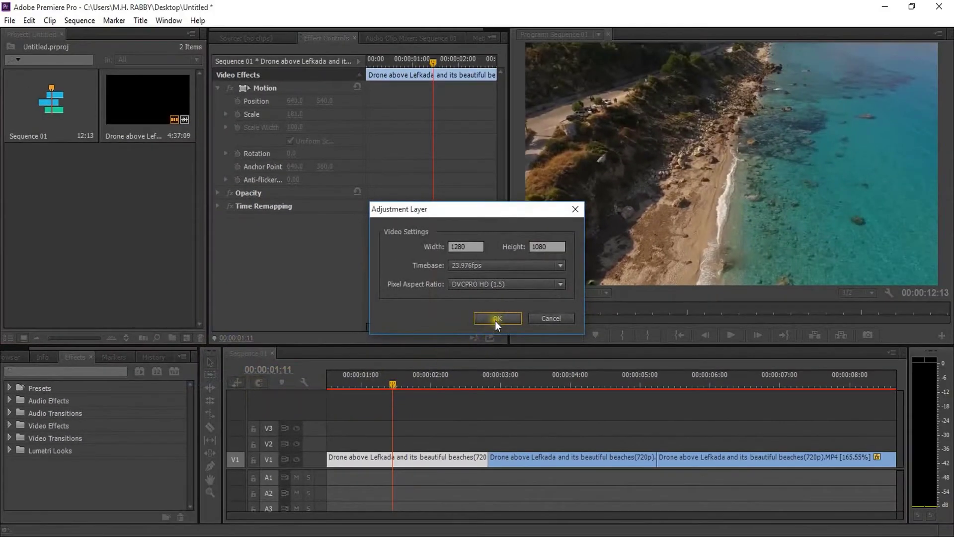
{"action": "left_click", "coordinate": [497, 320]}
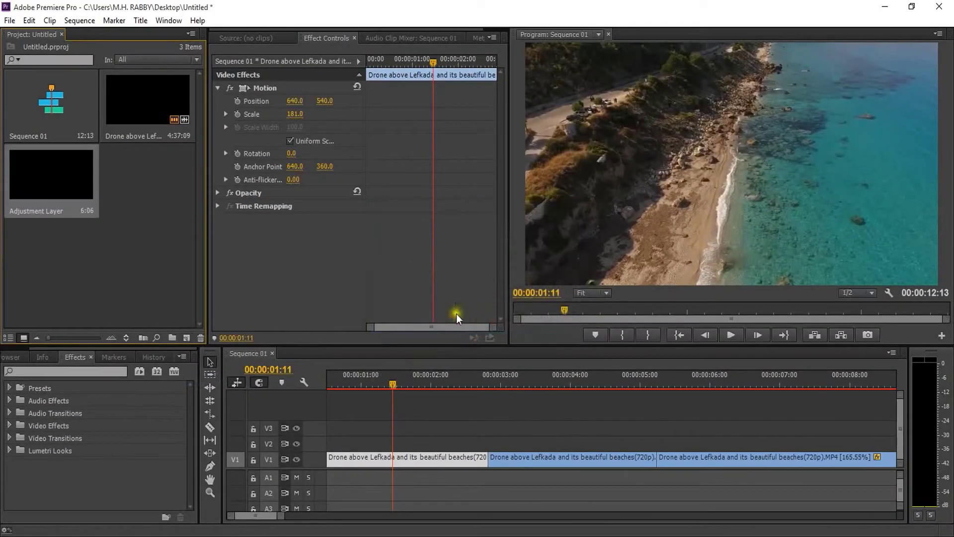
{"action": "left_click_drag", "start_coordinate": [51, 175], "coordinate": [471, 442]}
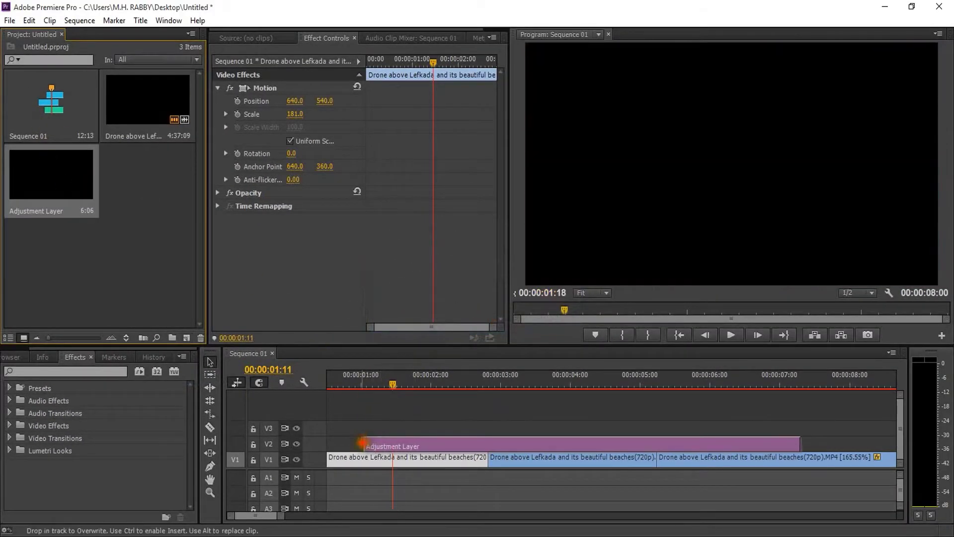
Trim the adjustment layer's start to two frames before the first cut.
{"action": "key", "text": "Down"}
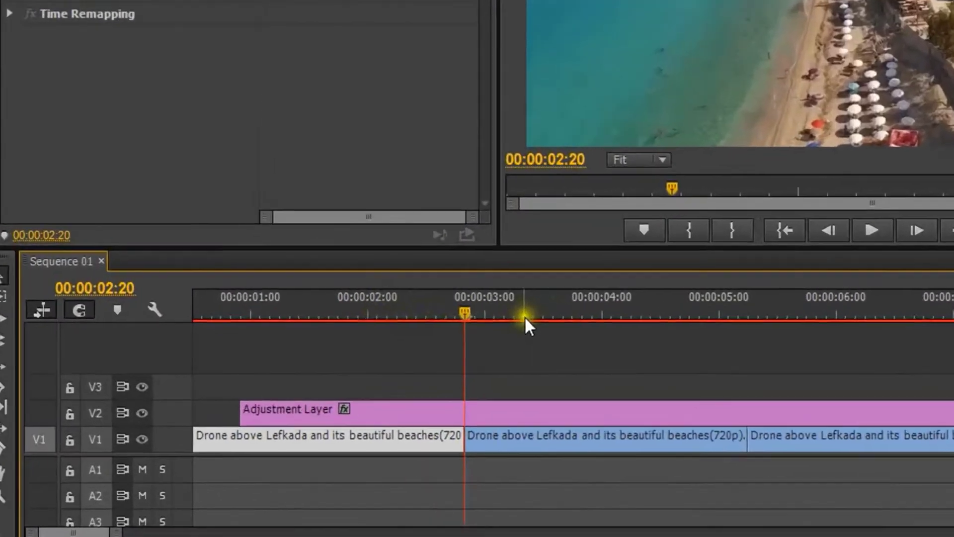
{"action": "key", "text": "Left"}
{"action": "key", "text": "Left"}
{"action": "key", "text": "Left"}
{"action": "key", "text": "Left"}
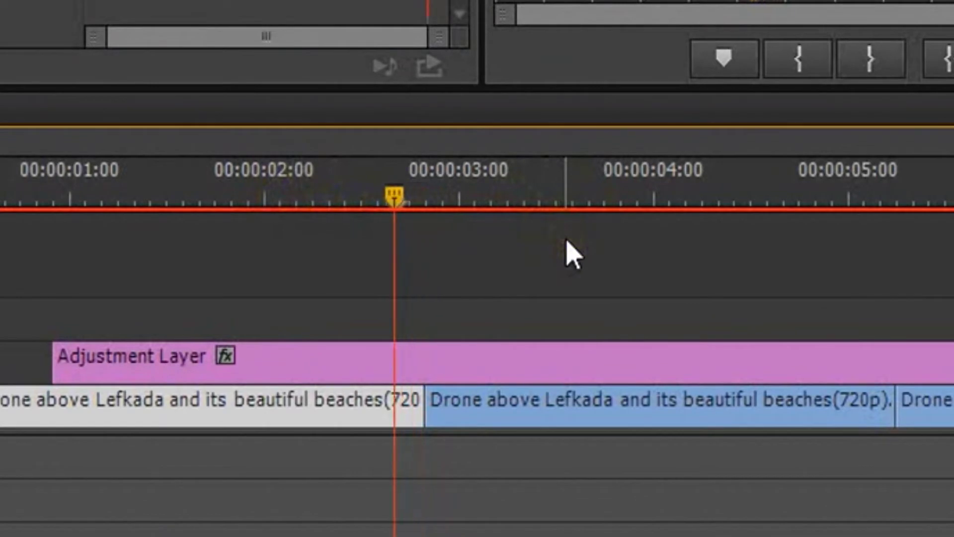
{"action": "key", "text": "Left"}
{"action": "left_click_drag", "start_coordinate": [59, 362], "coordinate": [385, 355]}
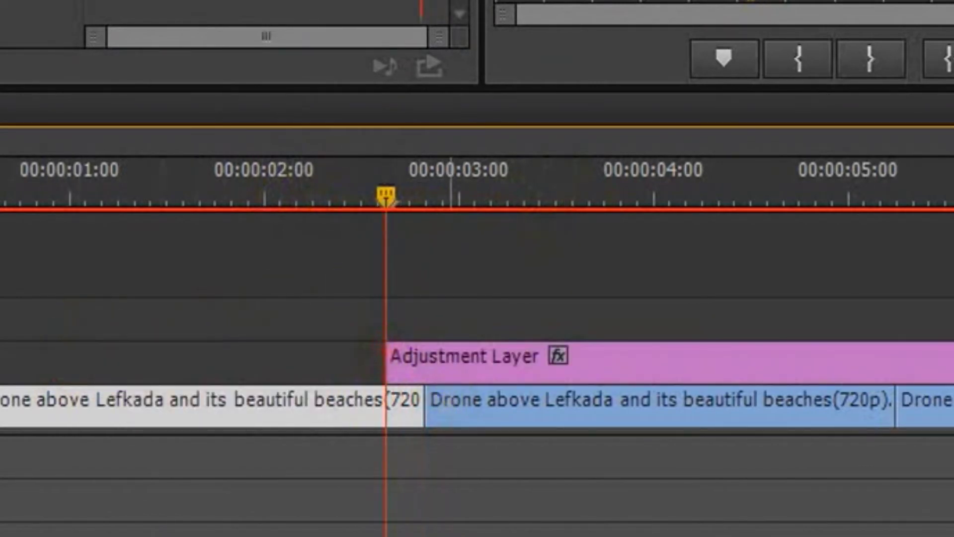
Trim the adjustment layer's end to two frames past the cut, parking at 00:00:02:18.
{"action": "key", "text": "Right"}
{"action": "key", "text": "Right"}
{"action": "key", "text": "Right"}
{"action": "key", "text": "Right"}
{"action": "key", "text": "Right"}
{"action": "key", "text": "Right"}
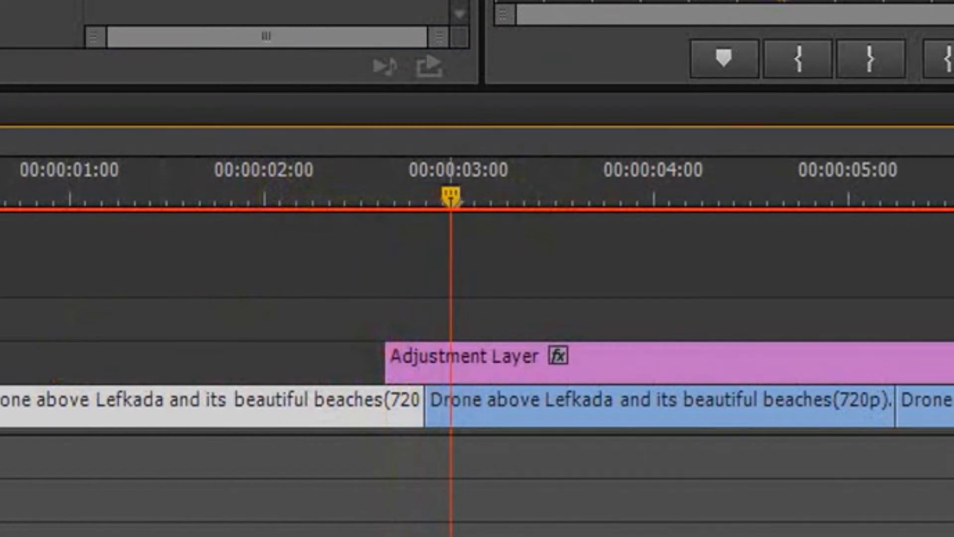
{"action": "key", "text": "Right"}
{"action": "key", "text": "Right"}
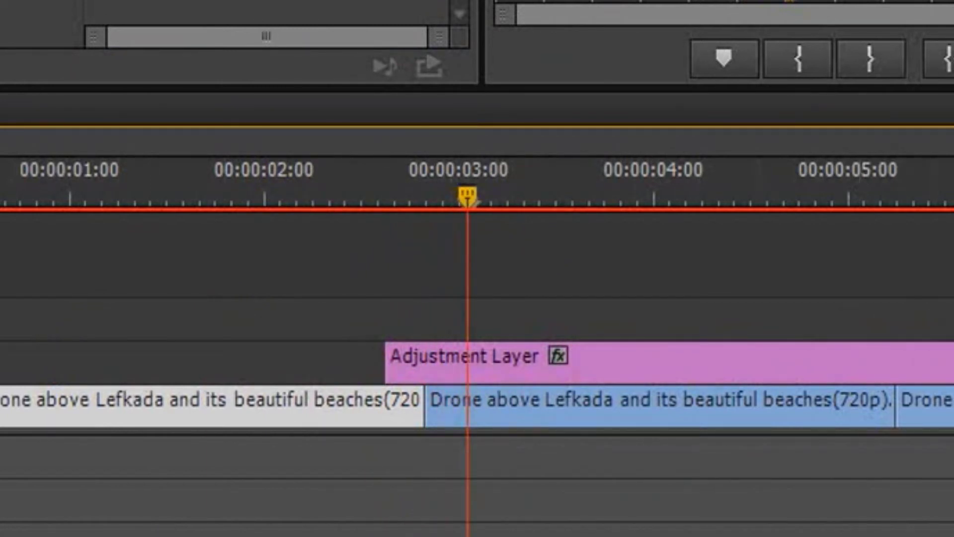
{"action": "left_click_drag", "start_coordinate": [756, 351], "coordinate": [475, 347]}
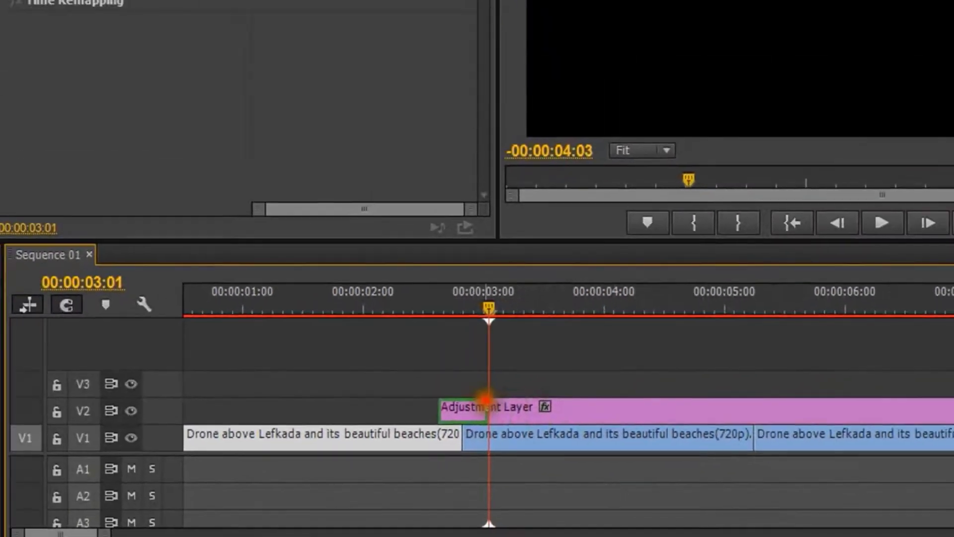
{"action": "left_click_drag", "start_coordinate": [475, 346], "coordinate": [463, 345]}
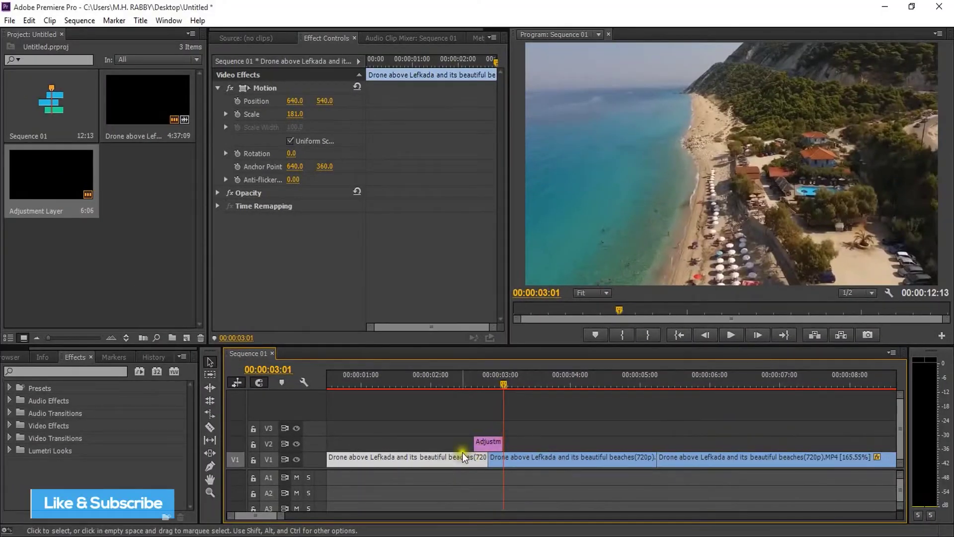
{"action": "scroll", "coordinate": [510, 446], "scroll_direction": "up", "scroll_amount": 5, "text": "alt"}
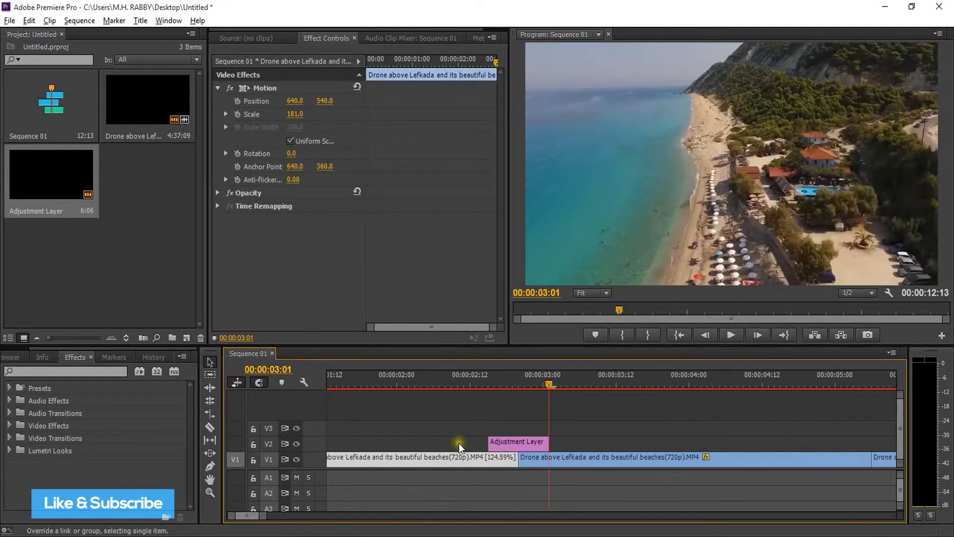
{"action": "left_click", "coordinate": [538, 388]}
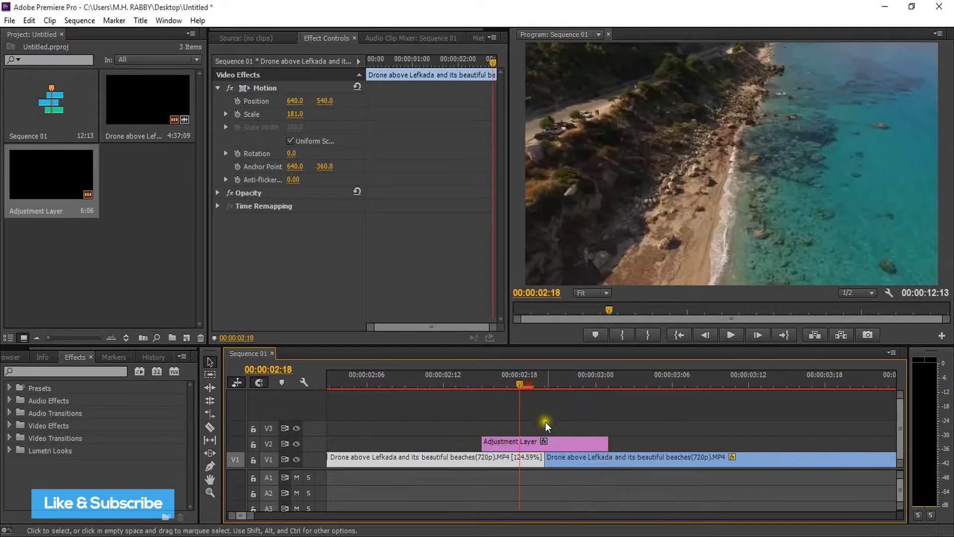
{"action": "scroll", "coordinate": [582, 470], "scroll_direction": "up", "scroll_amount": 2, "text": "alt"}
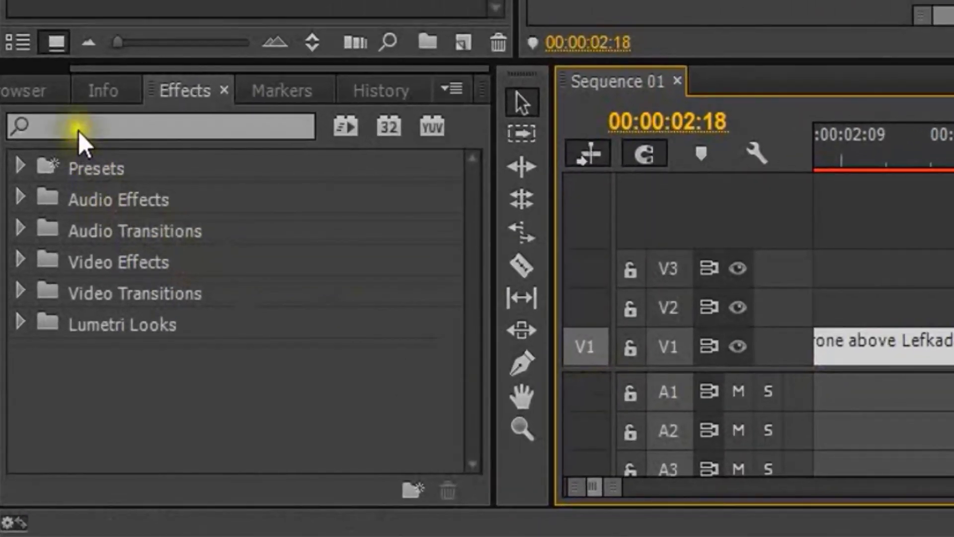
Find and apply the Transform effect to the adjustment layer.
{"action": "left_click", "coordinate": [78, 126]}
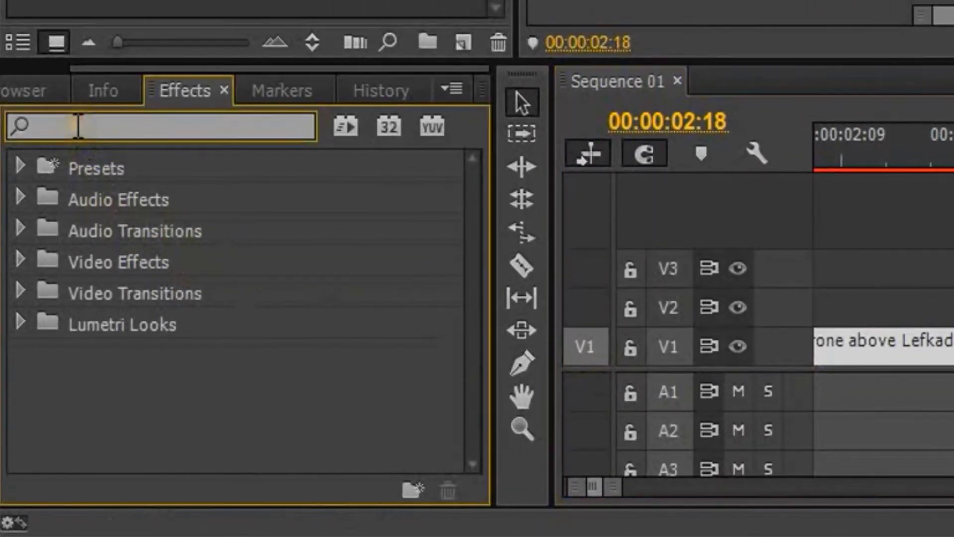
{"action": "type", "text": "Tra"}
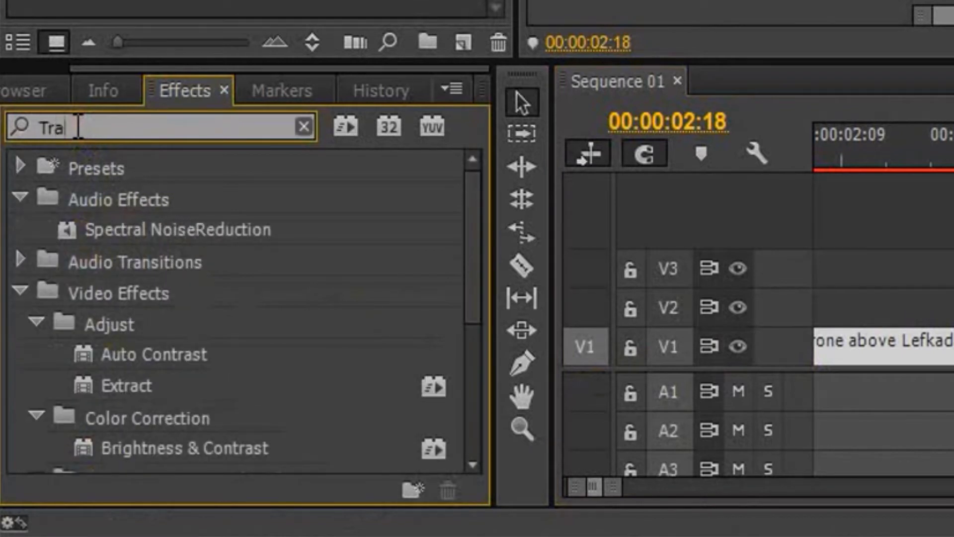
{"action": "type", "text": "ns"}
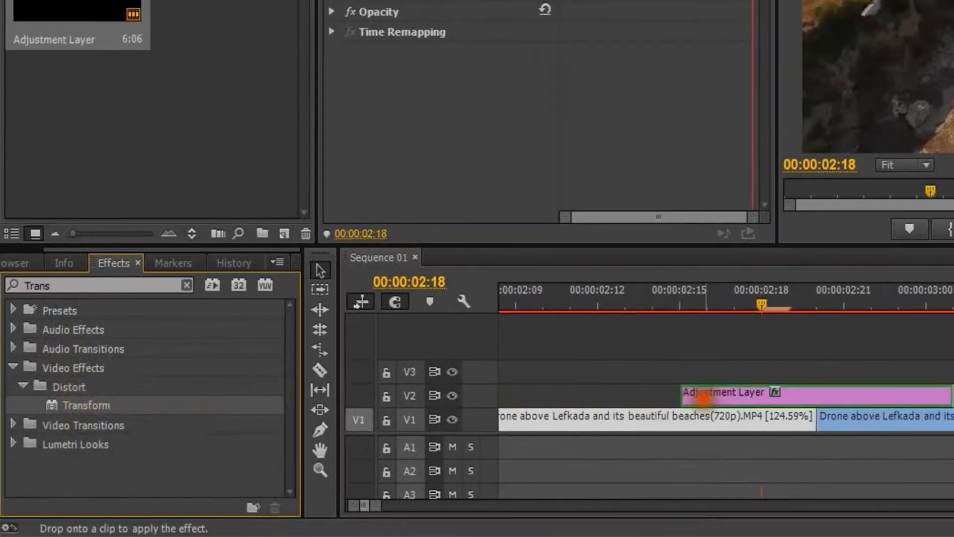
{"action": "left_click_drag", "start_coordinate": [145, 332], "coordinate": [473, 445]}
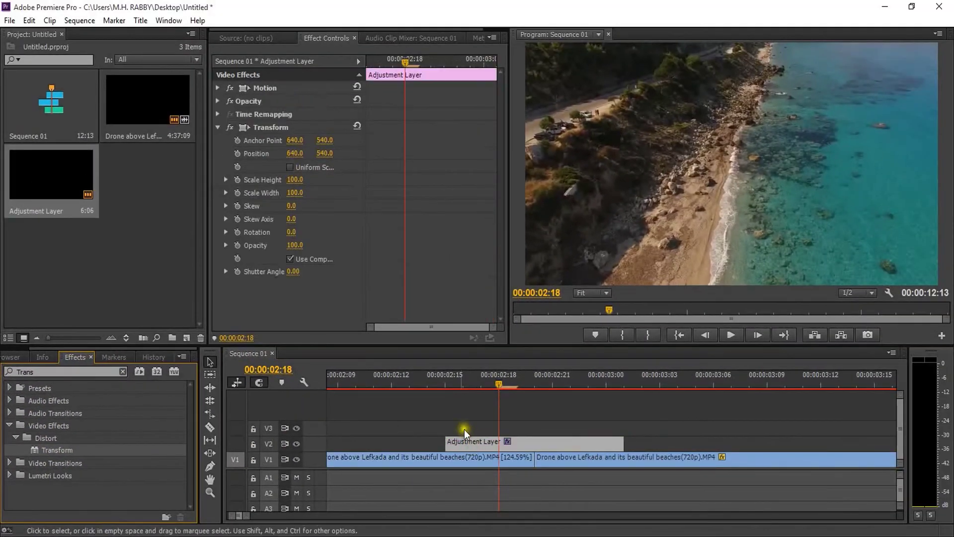
{"action": "left_click", "coordinate": [472, 382]}
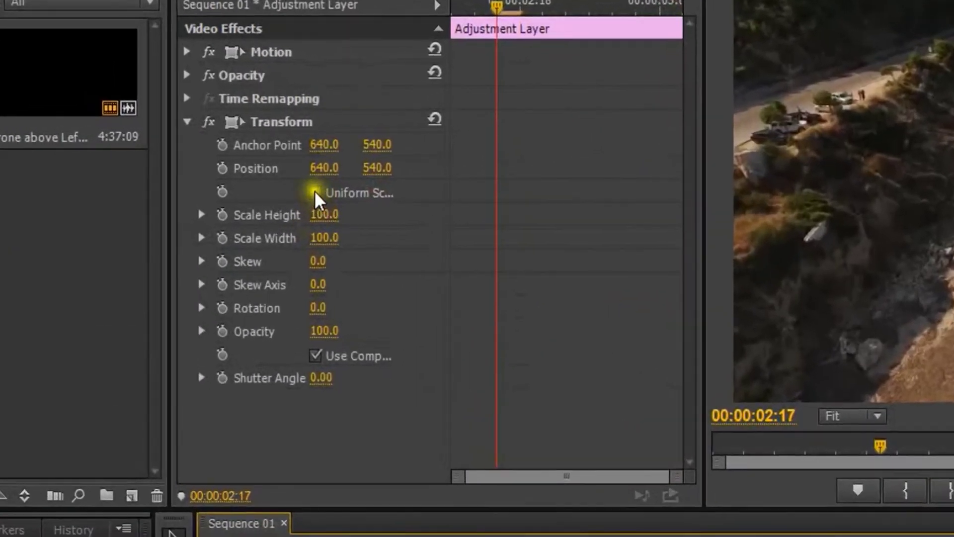
Set Transform to uniform scale 300 with its own 250 shutter angle.
{"action": "left_click", "coordinate": [290, 167]}
{"action": "left_click", "coordinate": [334, 228]}
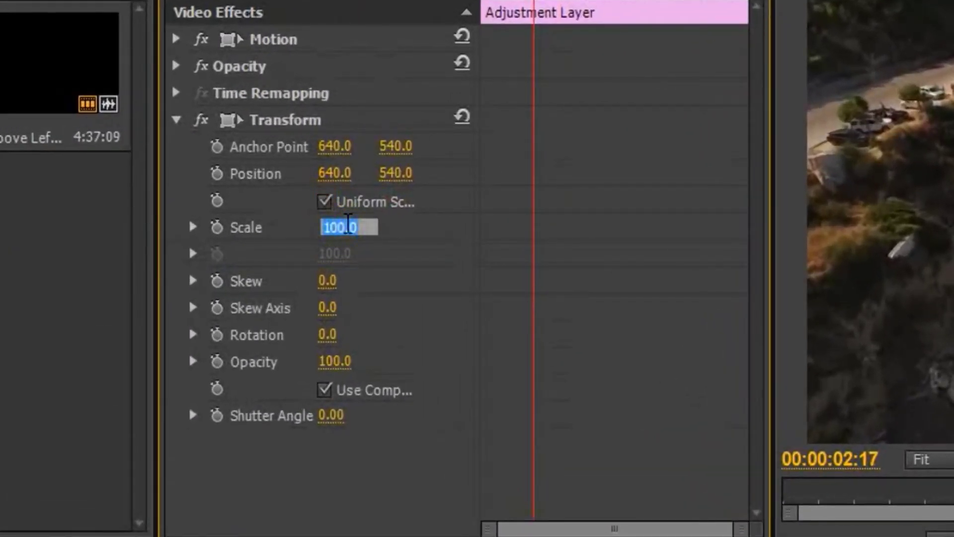
{"action": "type", "text": "5"}
{"action": "key", "text": "BackSpace"}
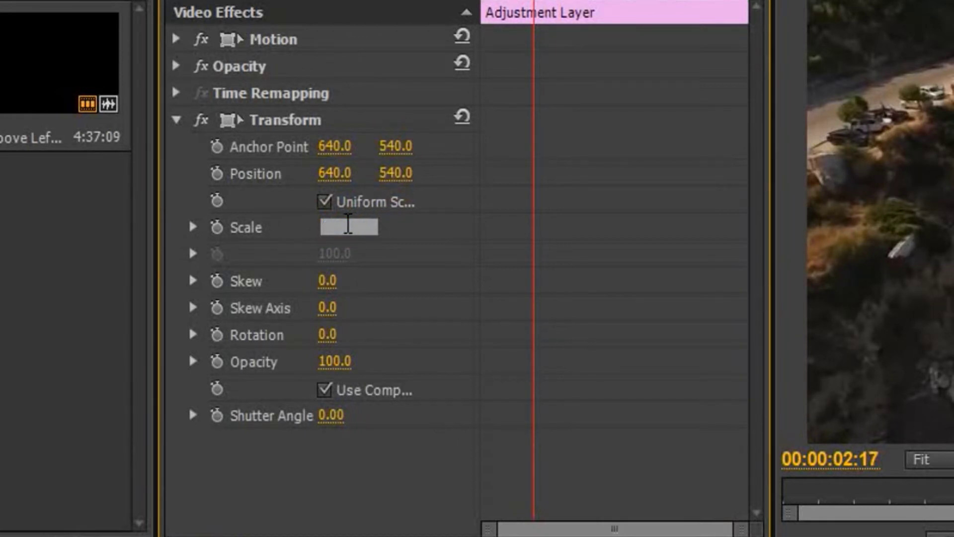
{"action": "type", "text": "300"}
{"action": "key", "text": "Return"}
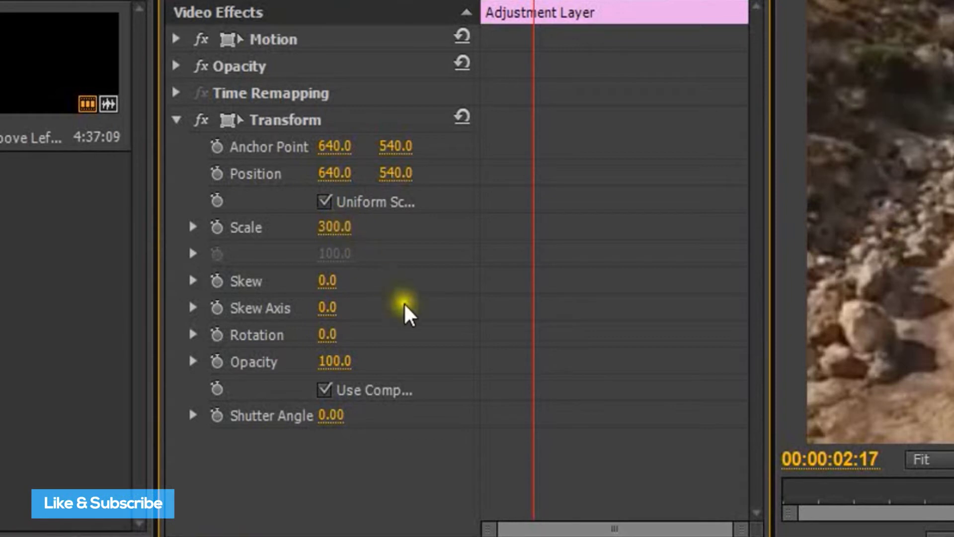
{"action": "left_click", "coordinate": [326, 390]}
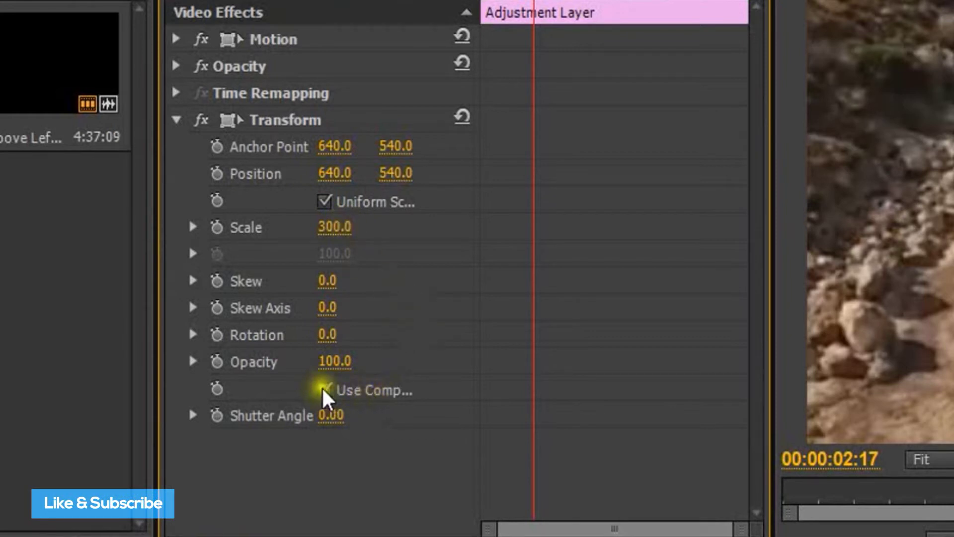
{"action": "left_click", "coordinate": [330, 415]}
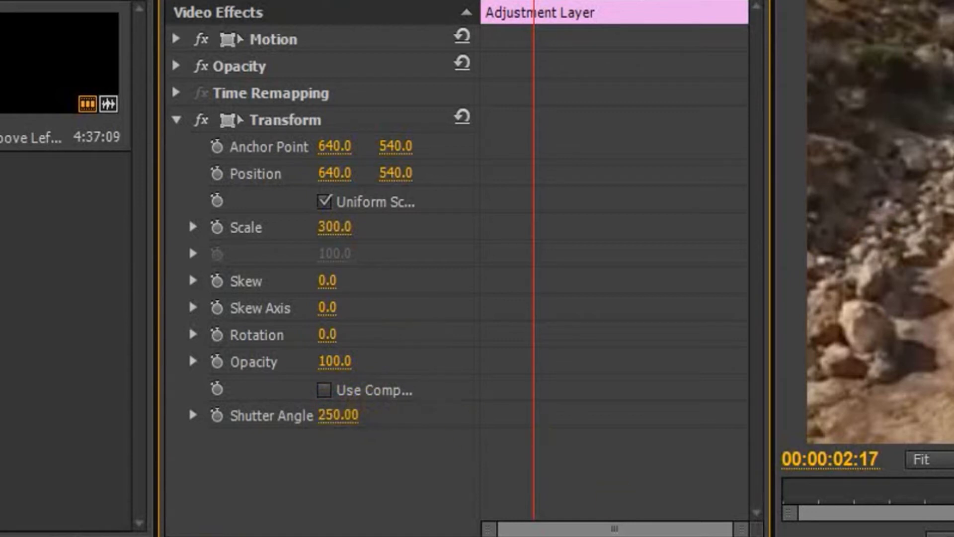
Keyframe Transform Rotation from 0 at the layer's first frame to 360 at its last.
{"action": "left_click_drag", "start_coordinate": [531, 6], "coordinate": [484, 9]}
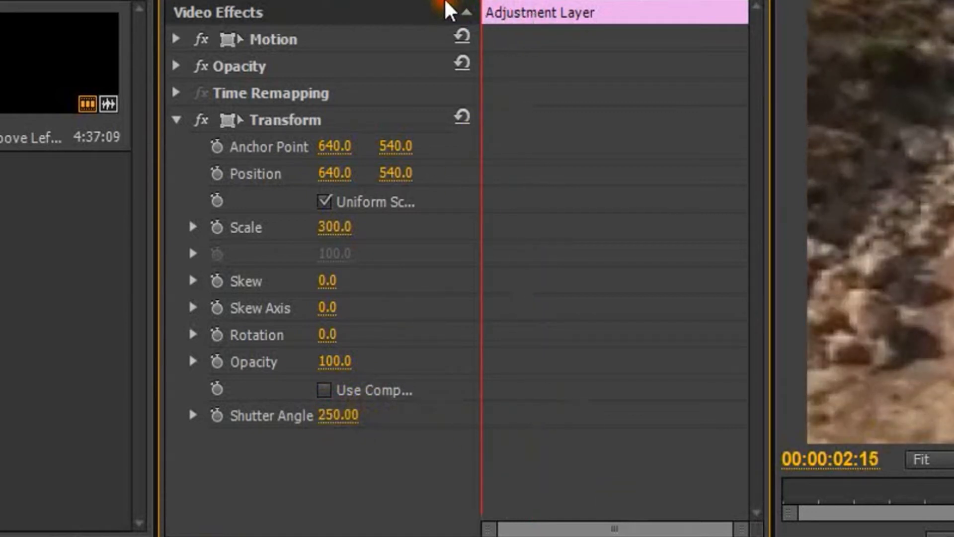
{"action": "left_click", "coordinate": [217, 335]}
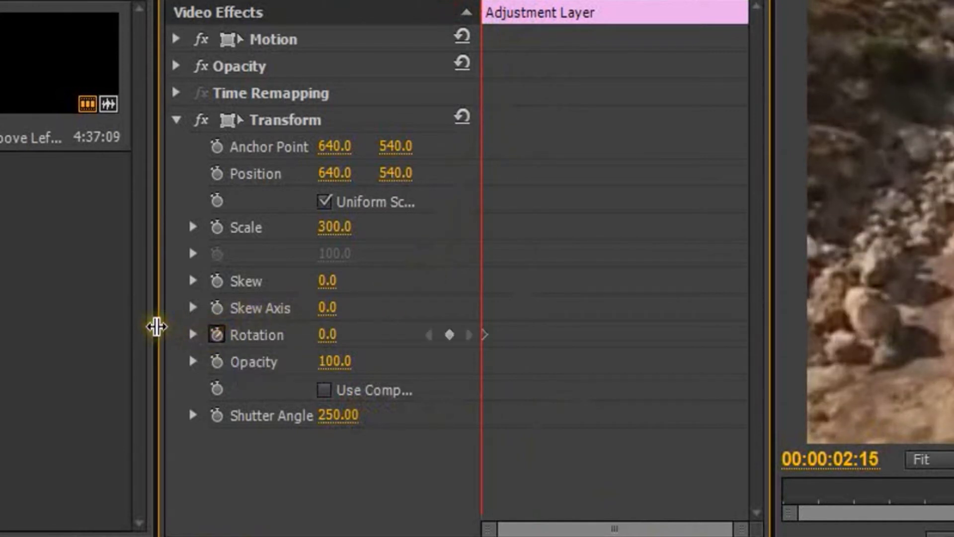
{"action": "left_click_drag", "start_coordinate": [156, 326], "coordinate": [74, 326]}
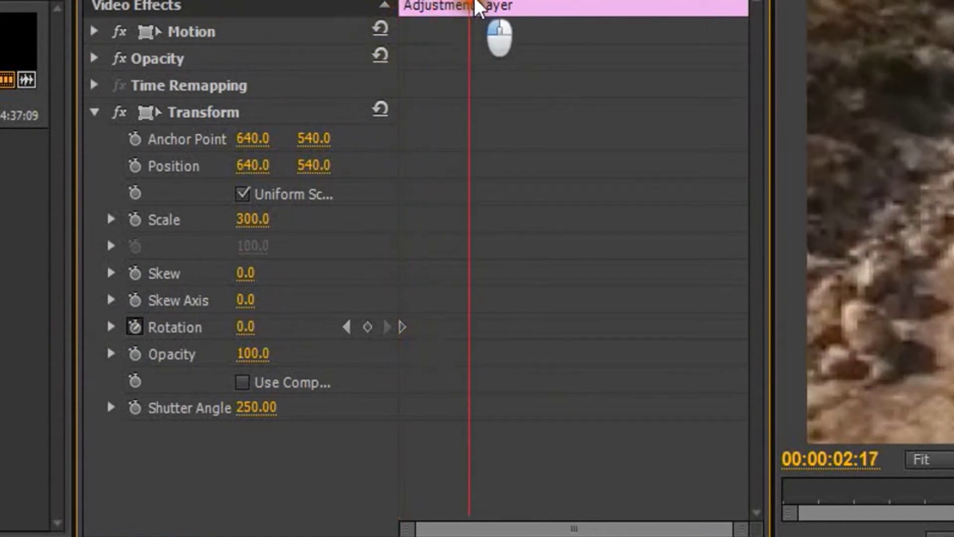
{"action": "left_click_drag", "start_coordinate": [403, 4], "coordinate": [714, 7]}
{"action": "left_click_drag", "start_coordinate": [754, 41], "coordinate": [755, 42]}
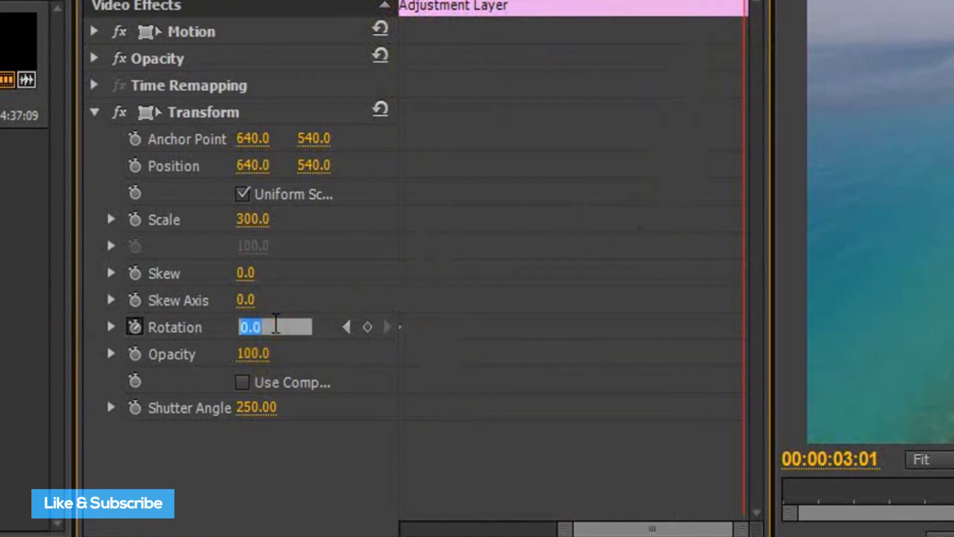
{"action": "type", "text": "360"}
{"action": "type", "text": "1x0.0"}
{"action": "key", "text": "Return"}
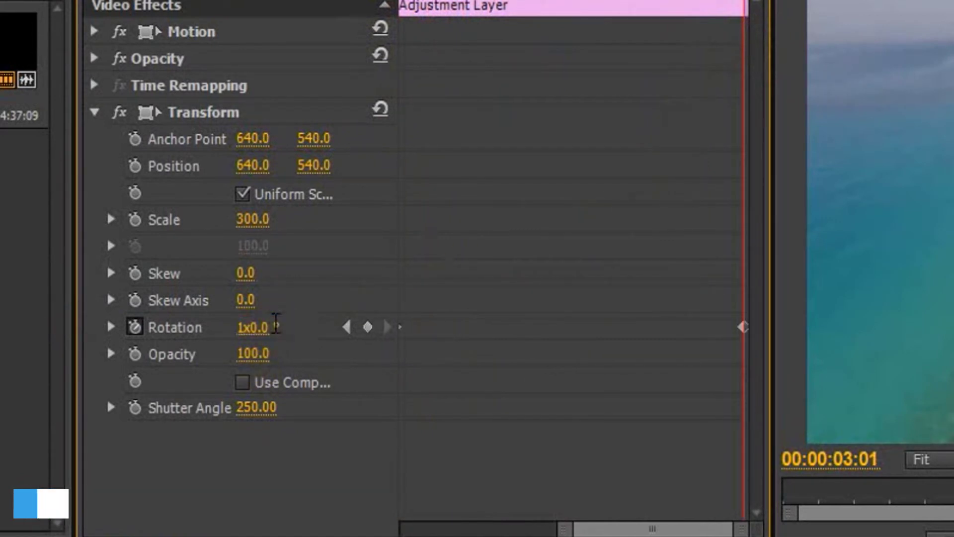
{"action": "left_click", "coordinate": [276, 302]}
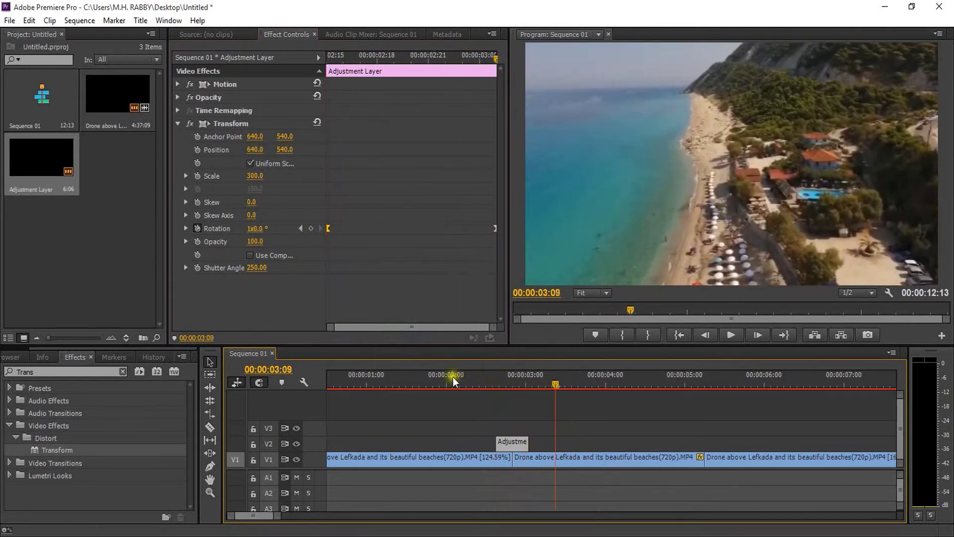
{"action": "left_click", "coordinate": [436, 382]}
{"action": "left_click_drag", "start_coordinate": [436, 382], "coordinate": [515, 396]}
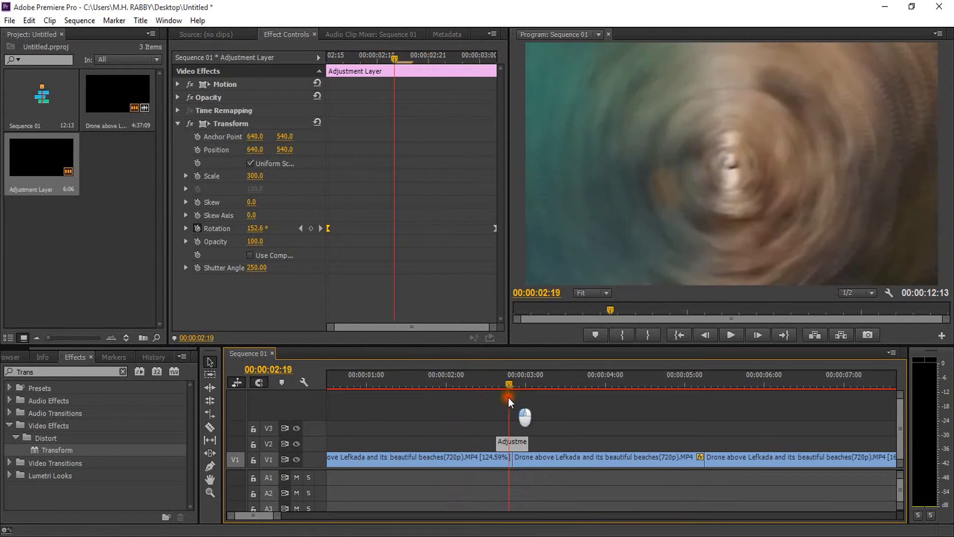
{"action": "left_click_drag", "start_coordinate": [515, 396], "coordinate": [375, 400]}
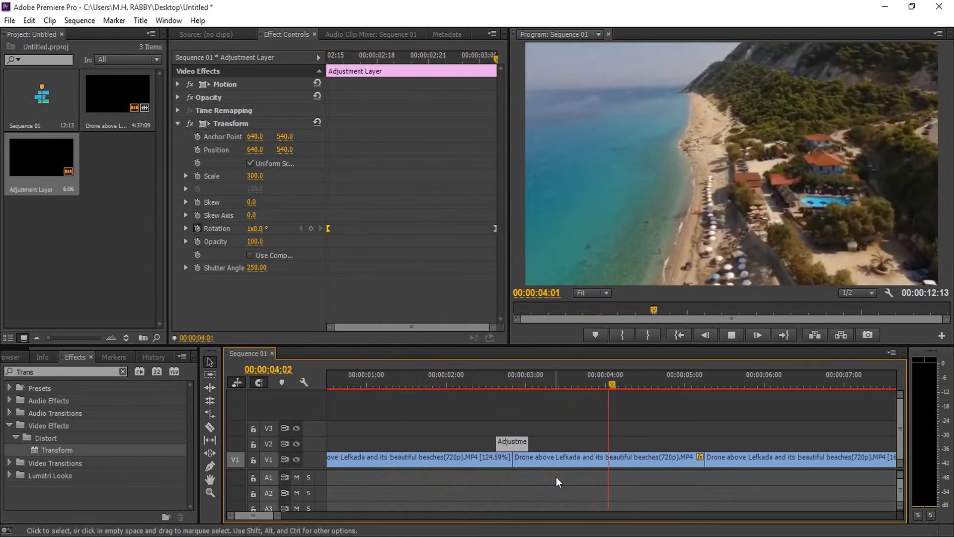
{"action": "left_click", "coordinate": [651, 483]}
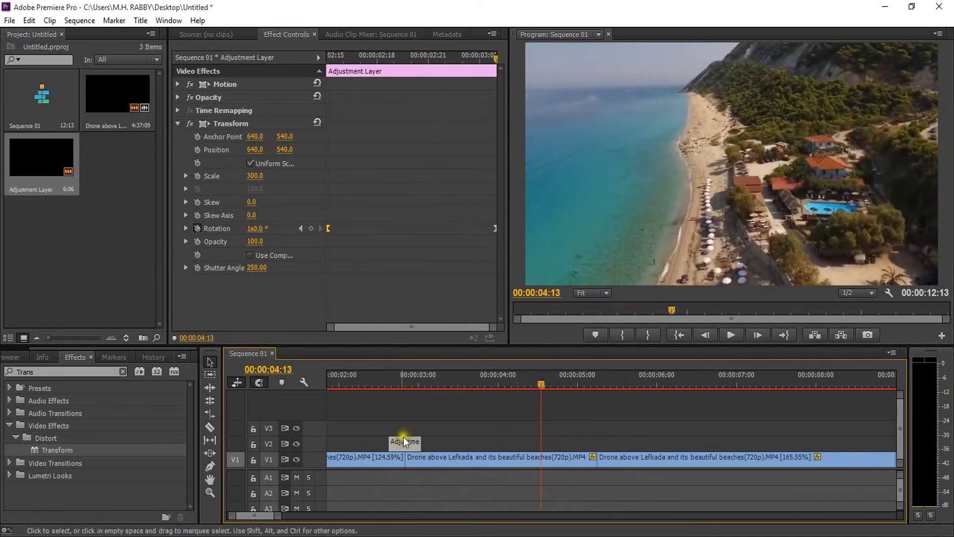
{"action": "left_click_drag", "start_coordinate": [405, 441], "coordinate": [596, 445]}
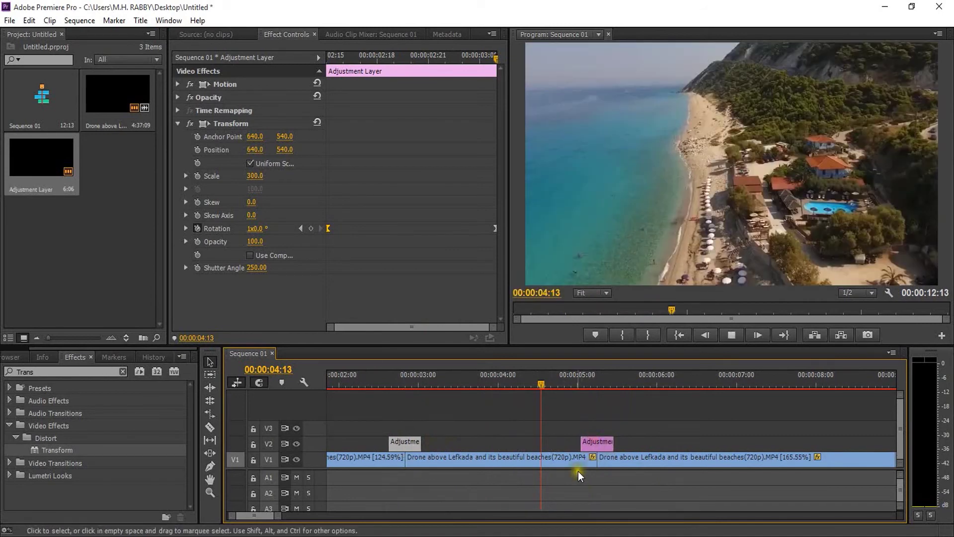
Play the full sequence to preview both spin-blur transitions.
{"action": "key", "text": "space"}
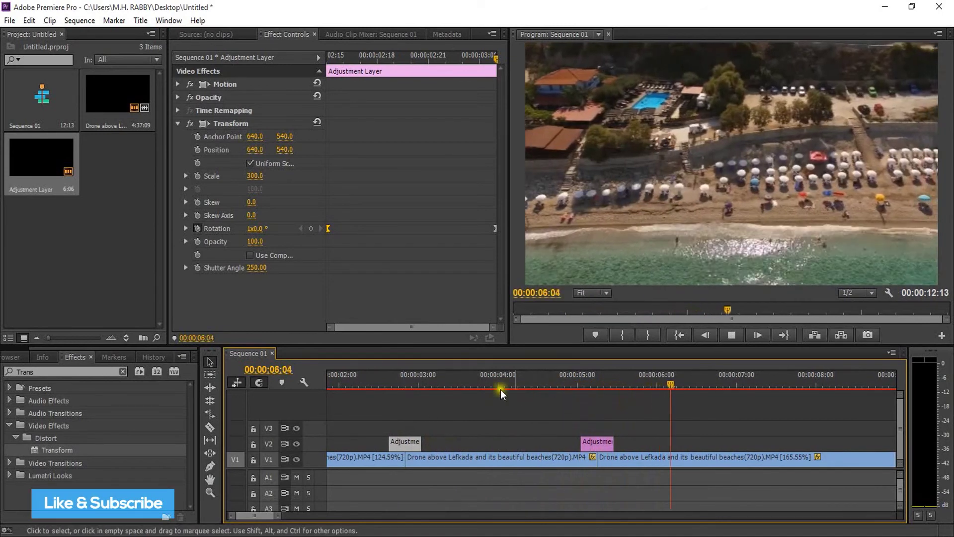
{"action": "left_click_drag", "start_coordinate": [501, 388], "coordinate": [347, 388]}
{"action": "key", "text": "minus"}
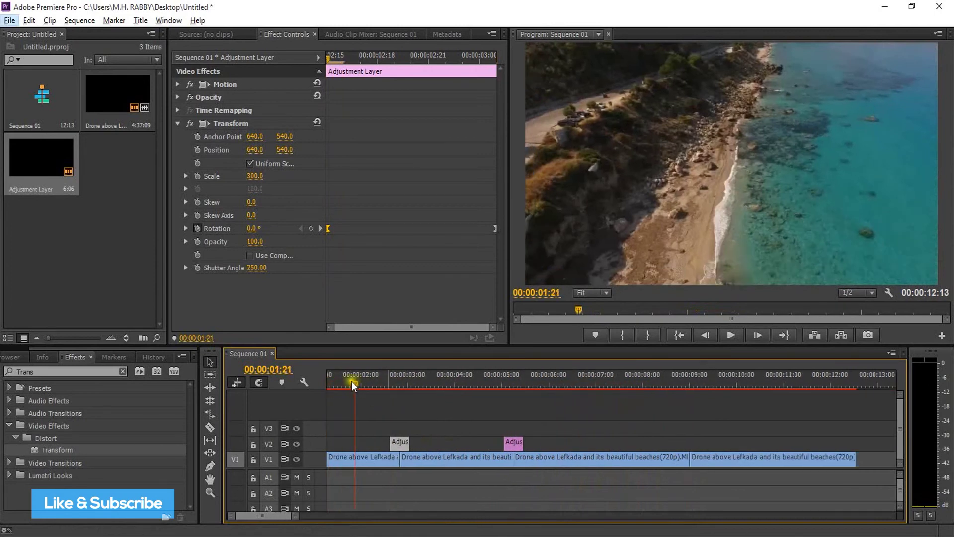
{"action": "key", "text": "space"}
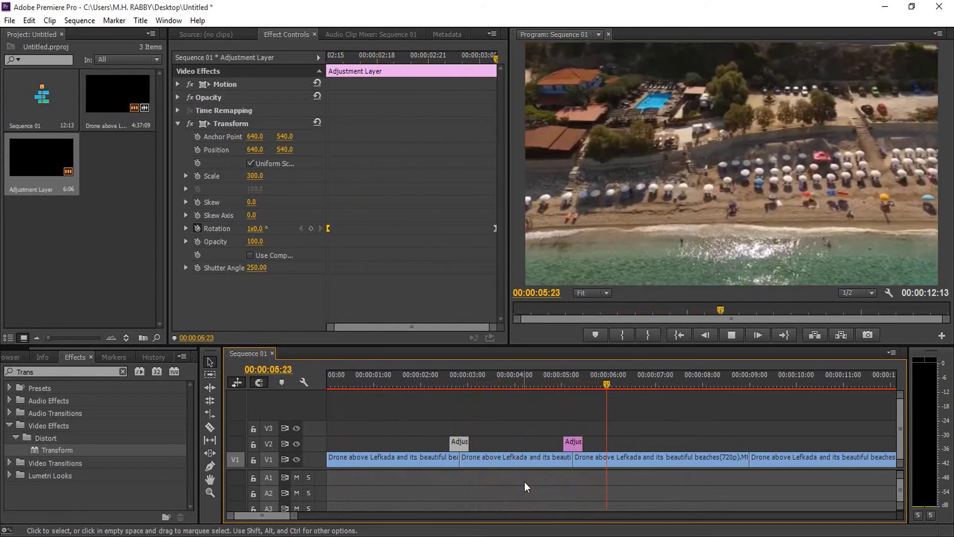
{"action": "left_click", "coordinate": [532, 484]}
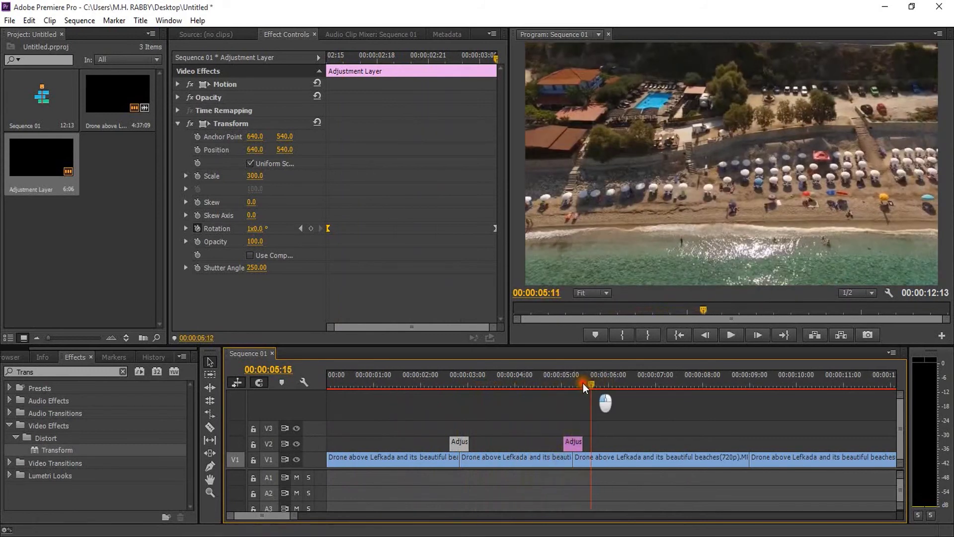
{"action": "mouse_move", "coordinate": [584, 386]}
{"action": "left_mouse_down"}
{"action": "mouse_move", "coordinate": [455, 411]}
{"action": "mouse_move", "coordinate": [611, 411]}
{"action": "left_mouse_up"}
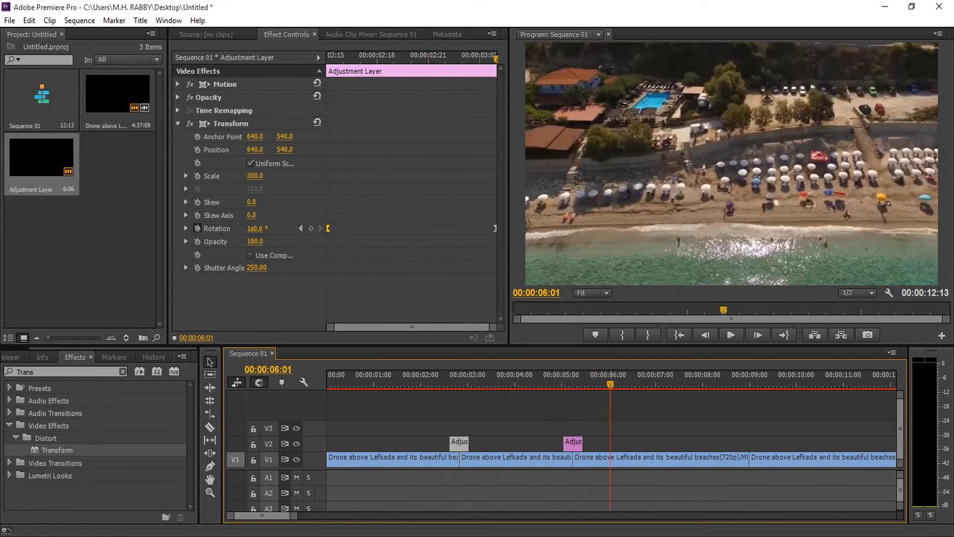